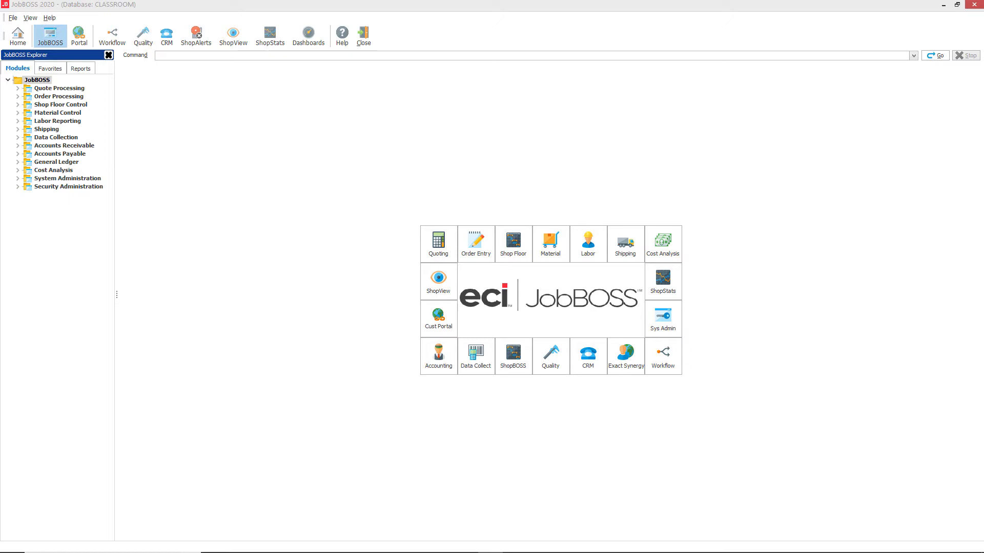
Open Job Entry from Order Processing and load job 10161 for General Electric
{"action": "left_click", "coordinate": [17, 96]}
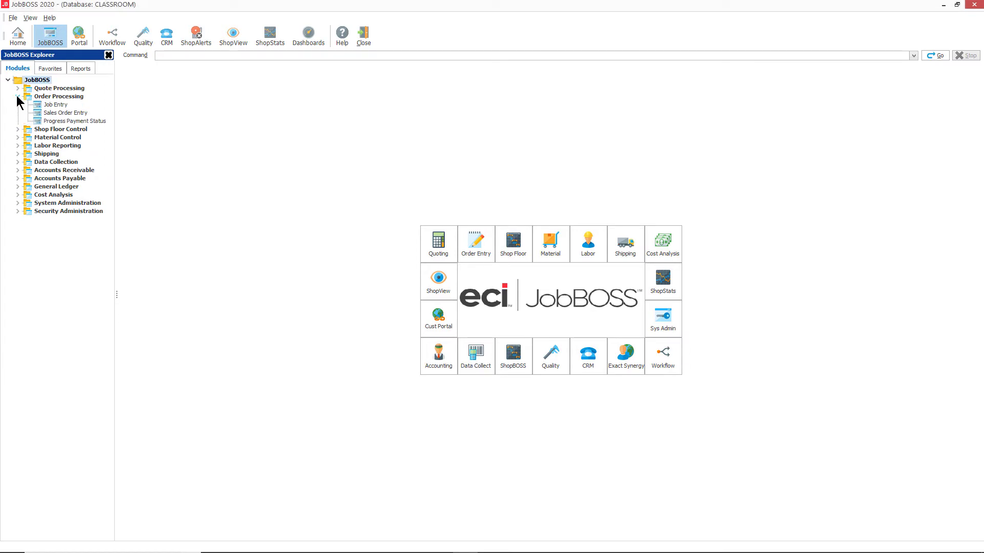
{"action": "double_click", "coordinate": [48, 104]}
{"action": "type", "text": "10"}
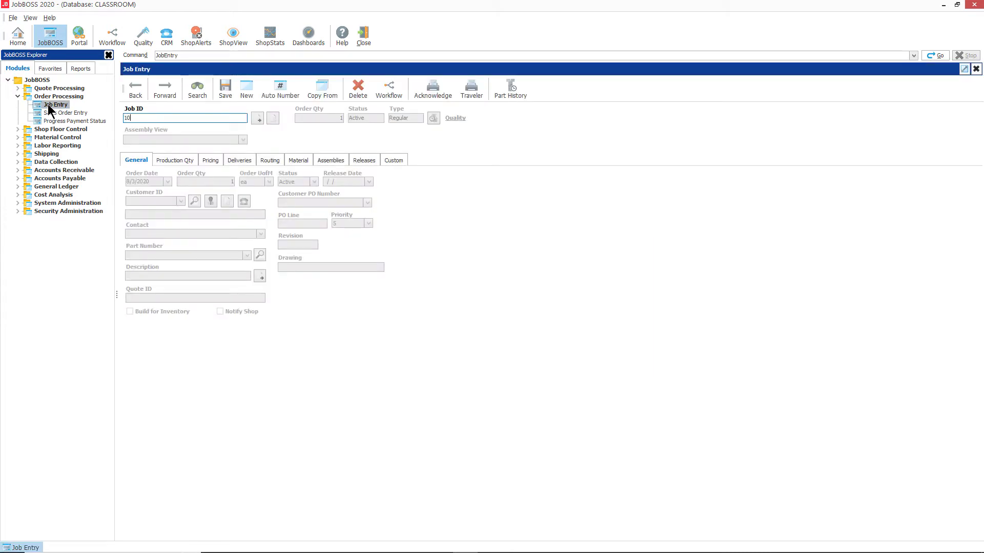
{"action": "type", "text": "161"}
{"action": "key", "text": "Tab"}
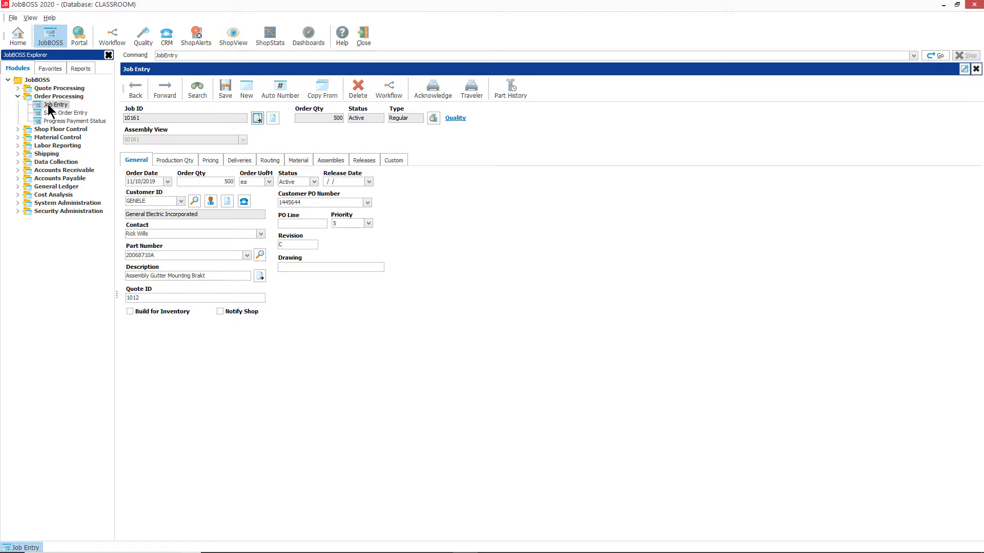
Open Purchasing from Material Control, leaving Job Entry open behind it
{"action": "left_click", "coordinate": [16, 137]}
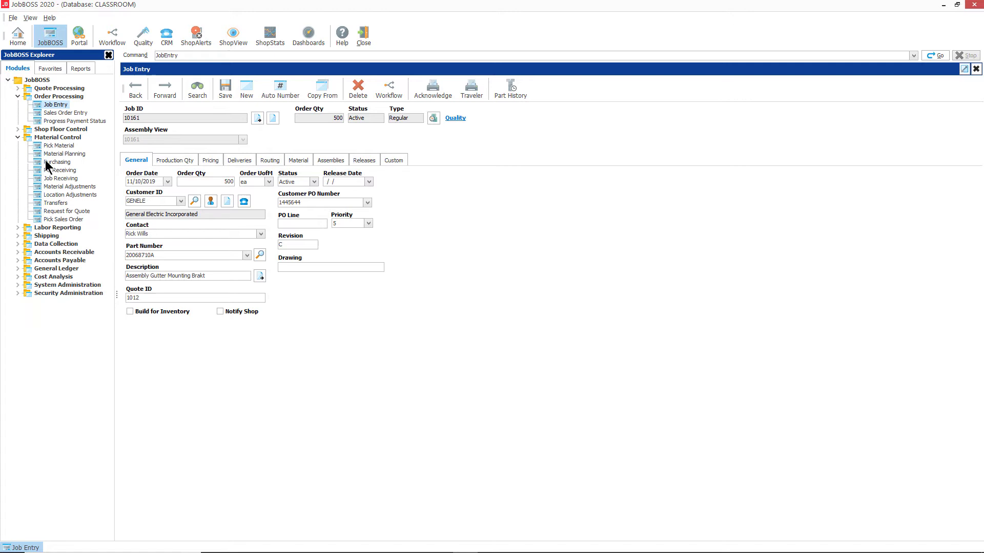
{"action": "left_click", "coordinate": [65, 163]}
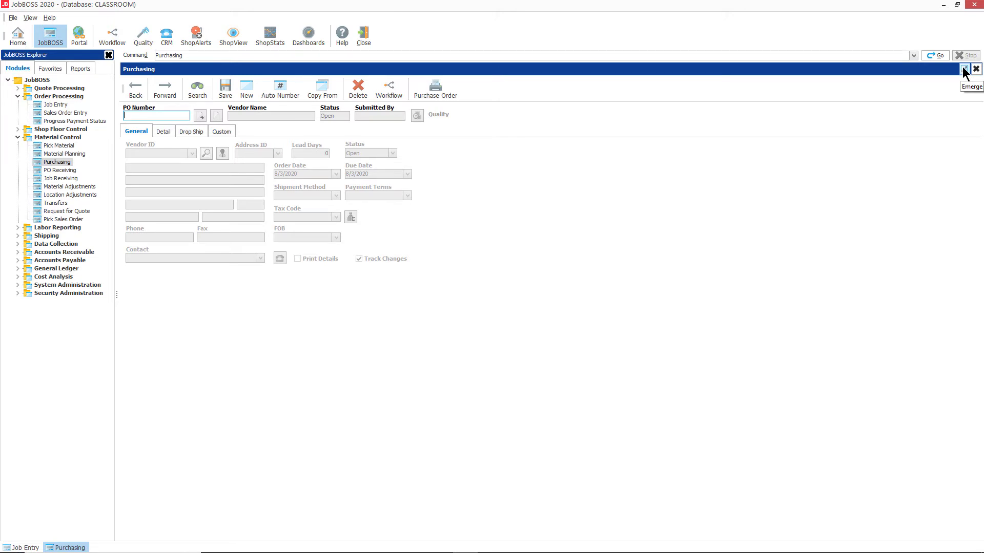
Emerge the Purchasing form into a floating window and drag it fully onto screen
{"action": "left_click", "coordinate": [964, 70]}
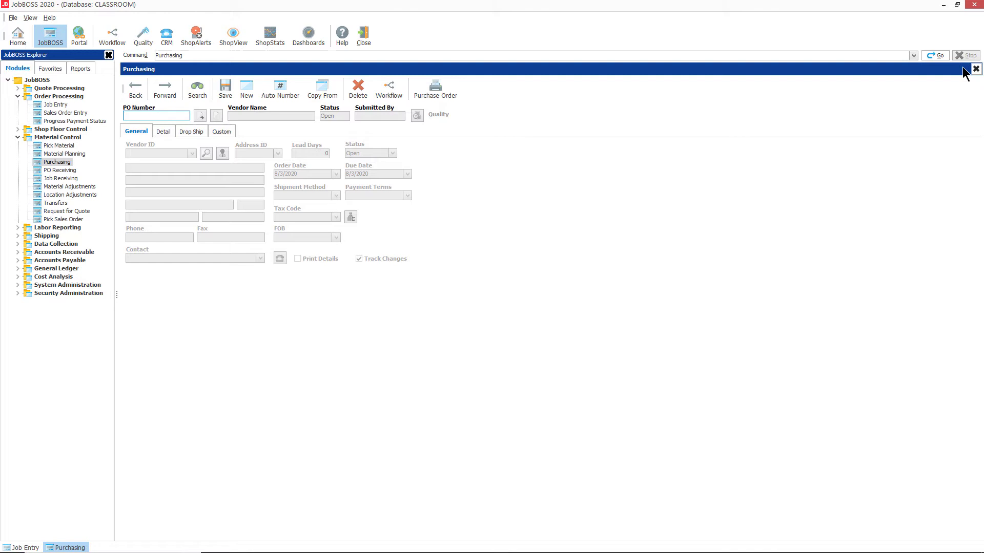
{"action": "left_click_drag", "start_coordinate": [361, 43], "coordinate": [686, 46]}
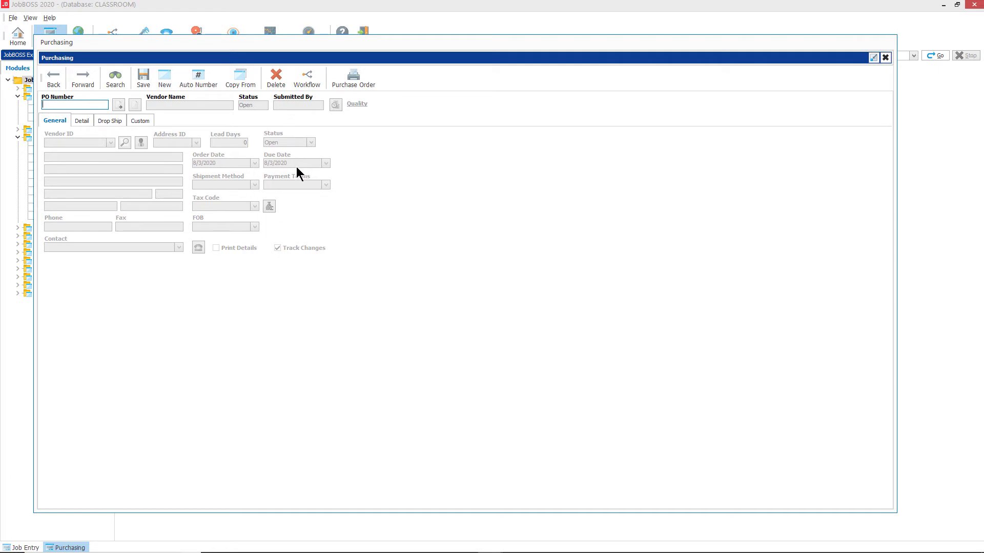
{"action": "left_click_drag", "start_coordinate": [370, 48], "coordinate": [424, 44]}
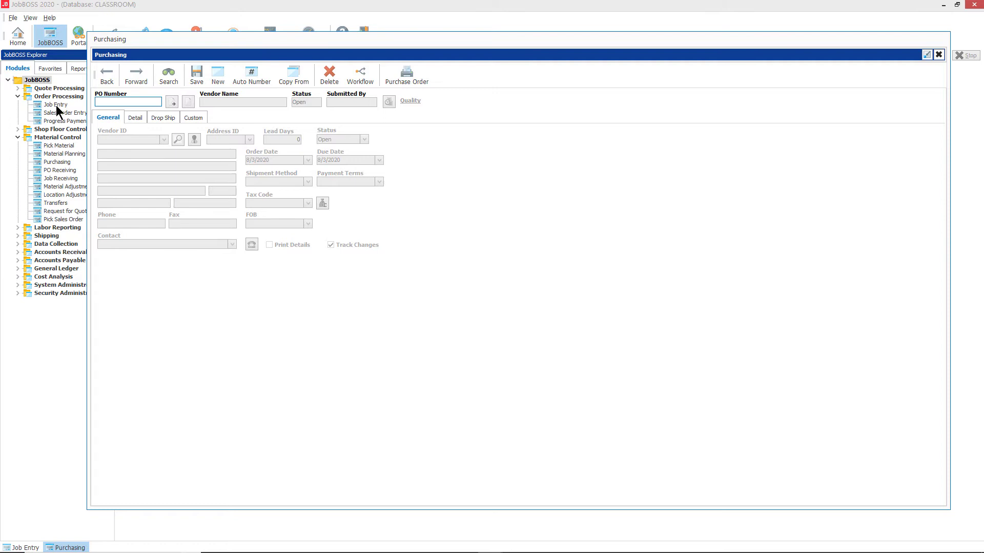
Return to Job Entry for job 10161, emerge it, and drag the floating window into view
{"action": "left_click", "coordinate": [21, 548]}
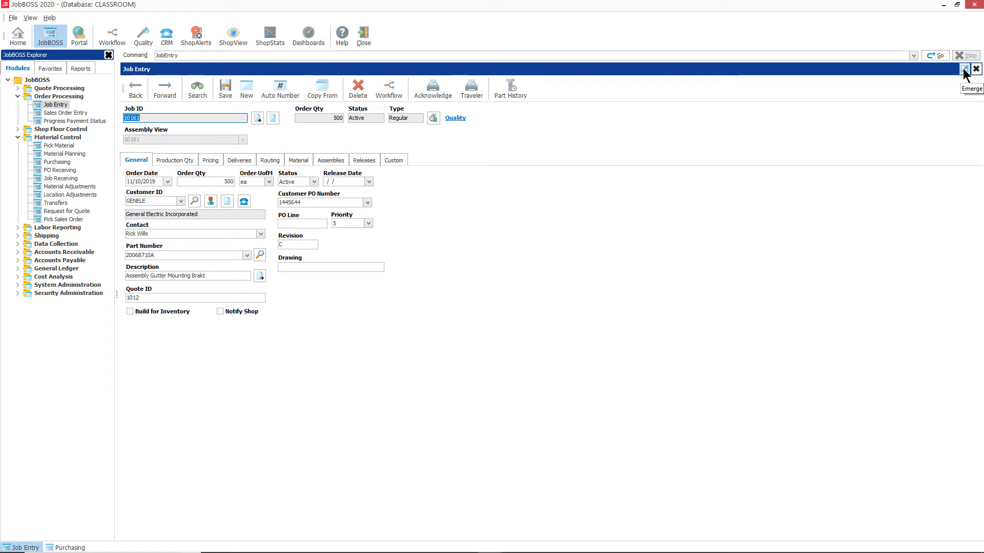
{"action": "left_click", "coordinate": [964, 70]}
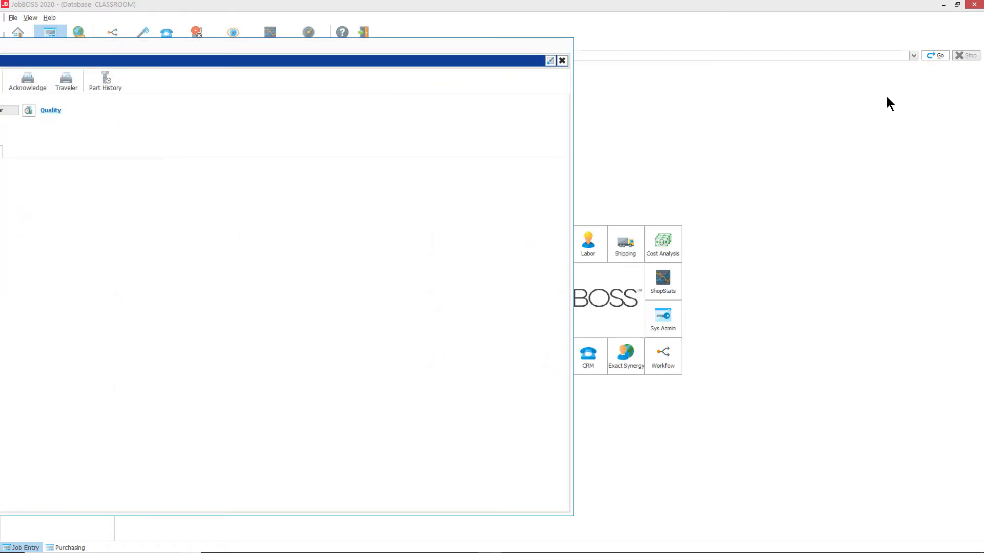
{"action": "left_click_drag", "start_coordinate": [353, 47], "coordinate": [702, 47]}
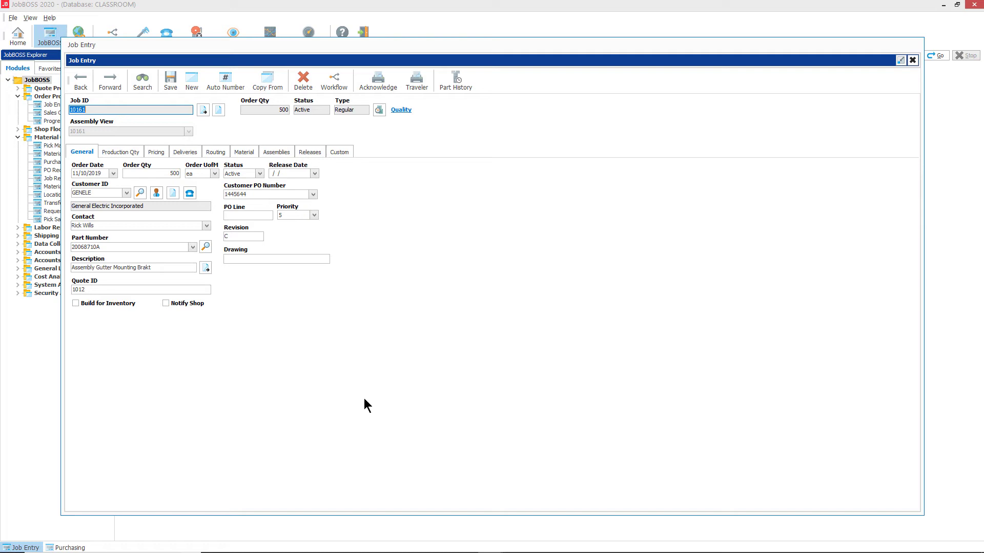
{"action": "left_click", "coordinate": [231, 5]}
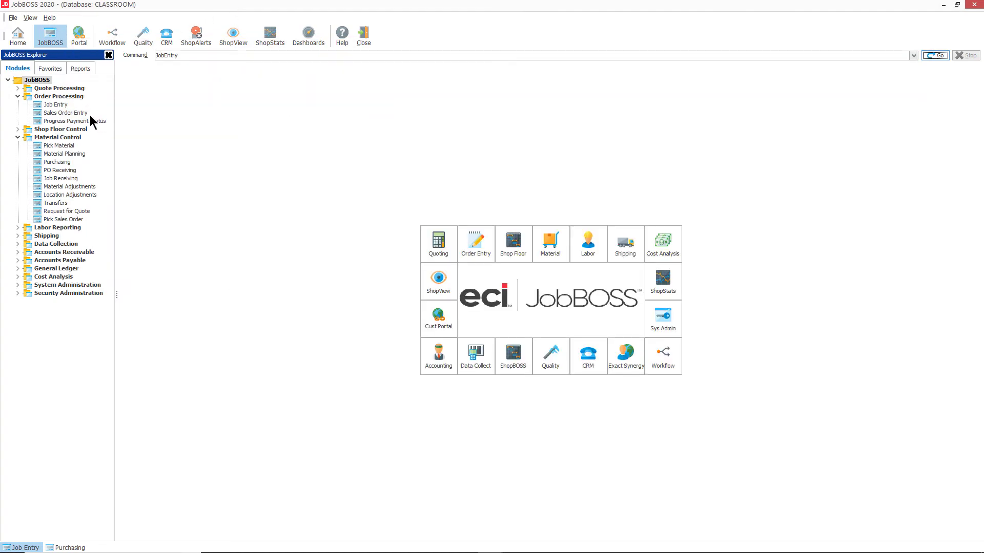
{"action": "double_click", "coordinate": [60, 105]}
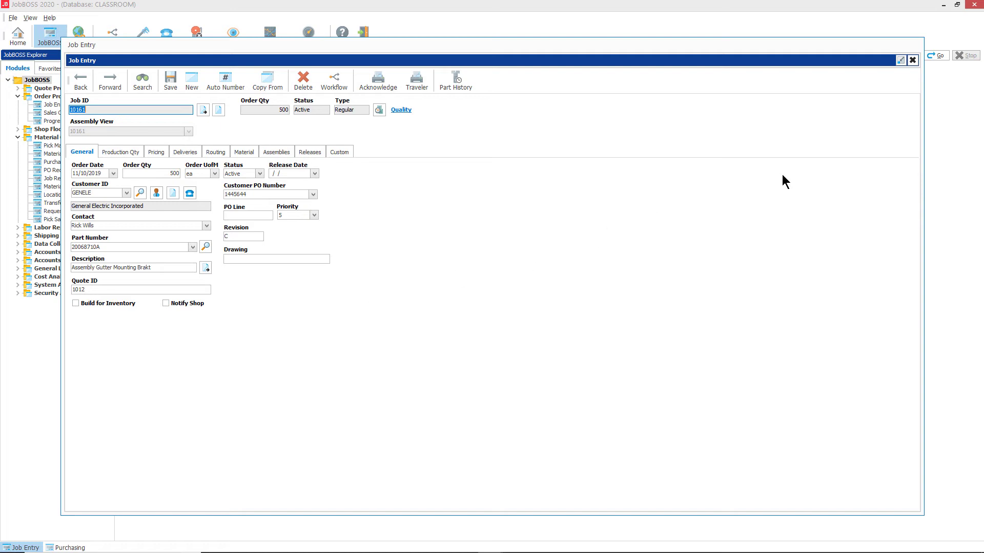
Dock the floating Job Entry window back into the main workspace, then close it
{"action": "left_click", "coordinate": [901, 60]}
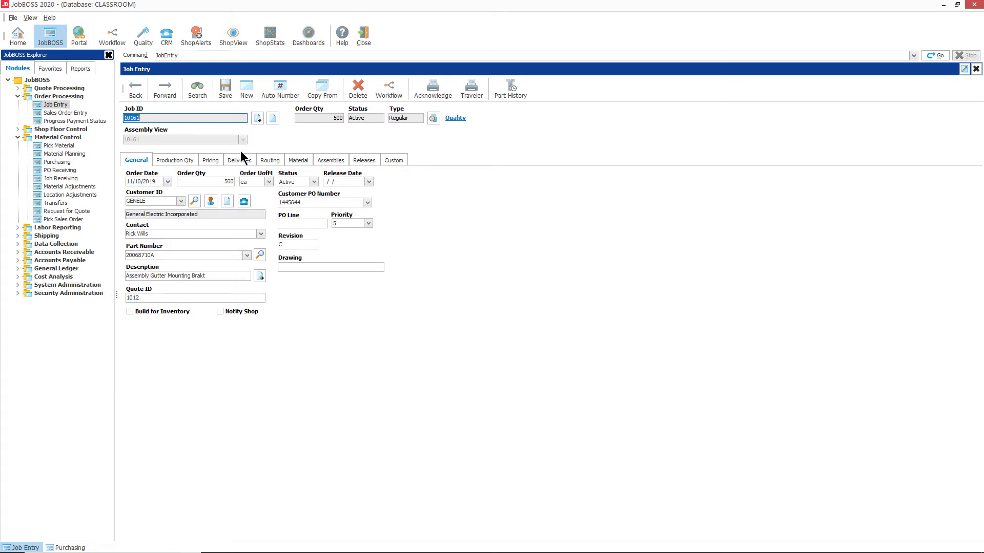
{"action": "left_click", "coordinate": [363, 37]}
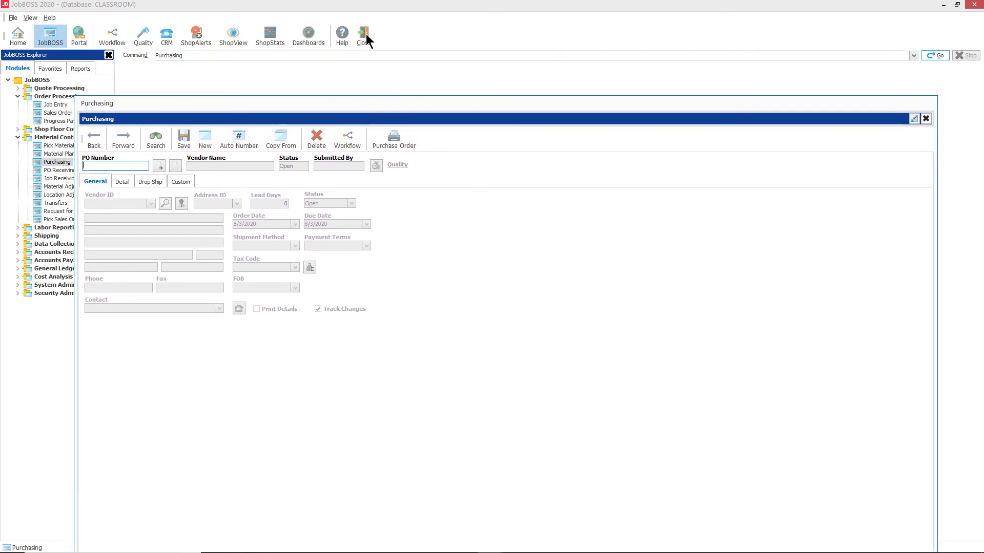
Close Purchasing, then exit JobBoss and confirm Yes to the warning
{"action": "left_click", "coordinate": [366, 38]}
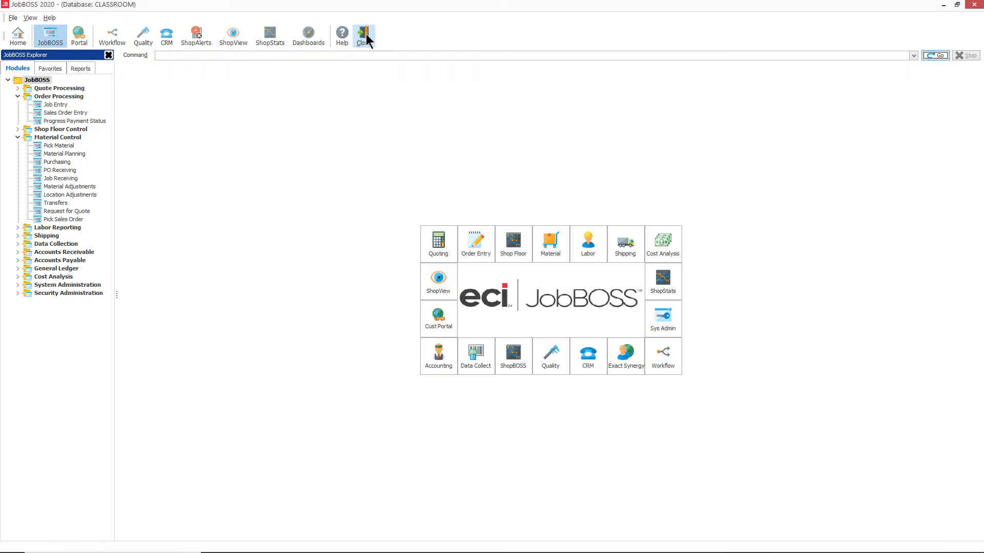
{"action": "left_click", "coordinate": [367, 39]}
{"action": "left_click", "coordinate": [508, 304]}
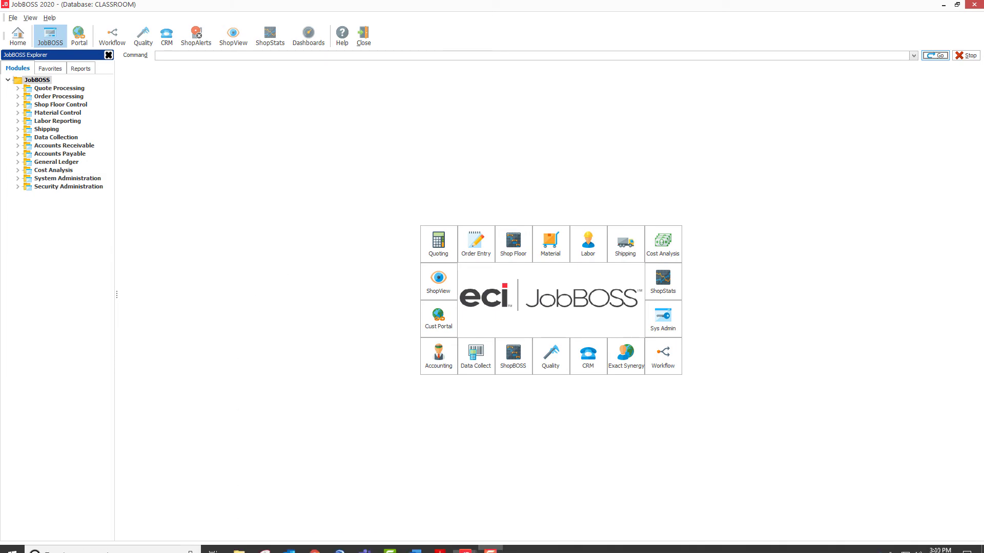
Bring the ideas.jobboss.com Future Consideration page to the front in Chrome
{"action": "left_click", "coordinate": [314, 543]}
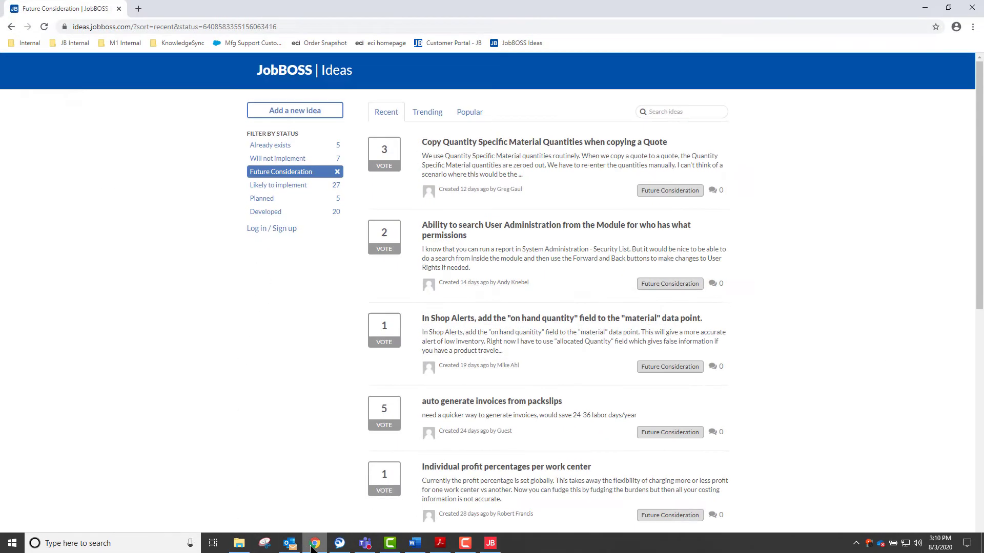